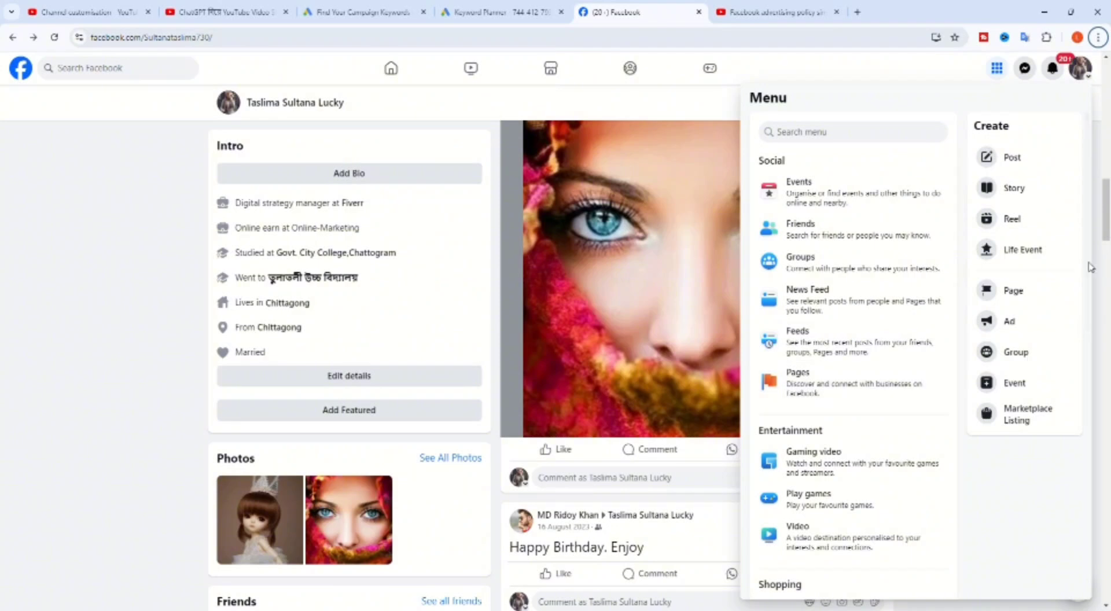
Name the Page POCKET SKILLS with Social media agency, Advertising/marketing and Marketing agency categories.
{"action": "left_click", "coordinate": [1014, 291]}
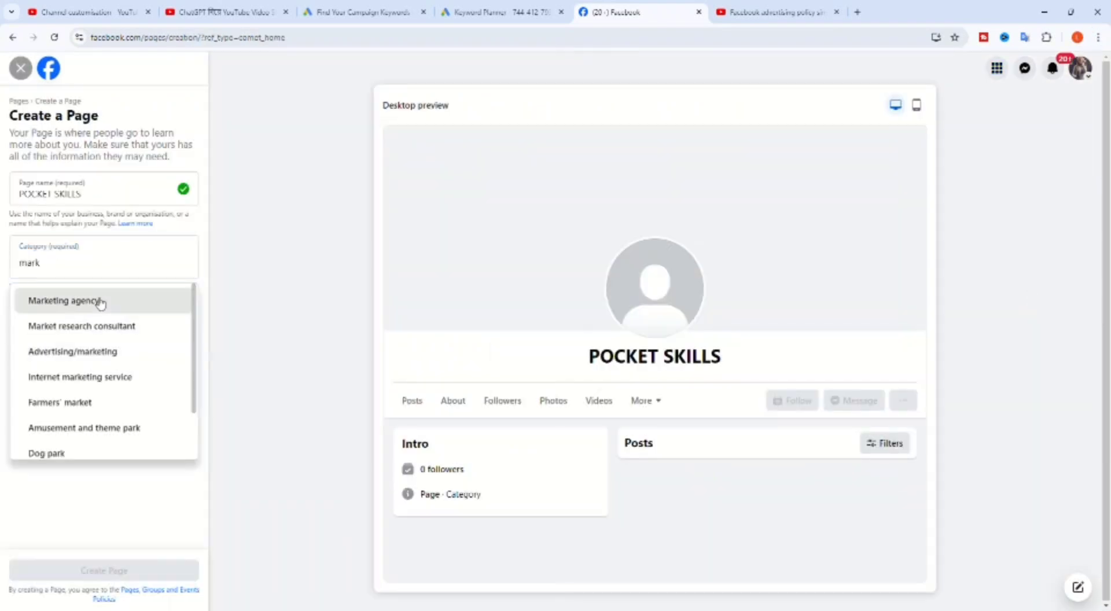
{"action": "left_click", "coordinate": [100, 302]}
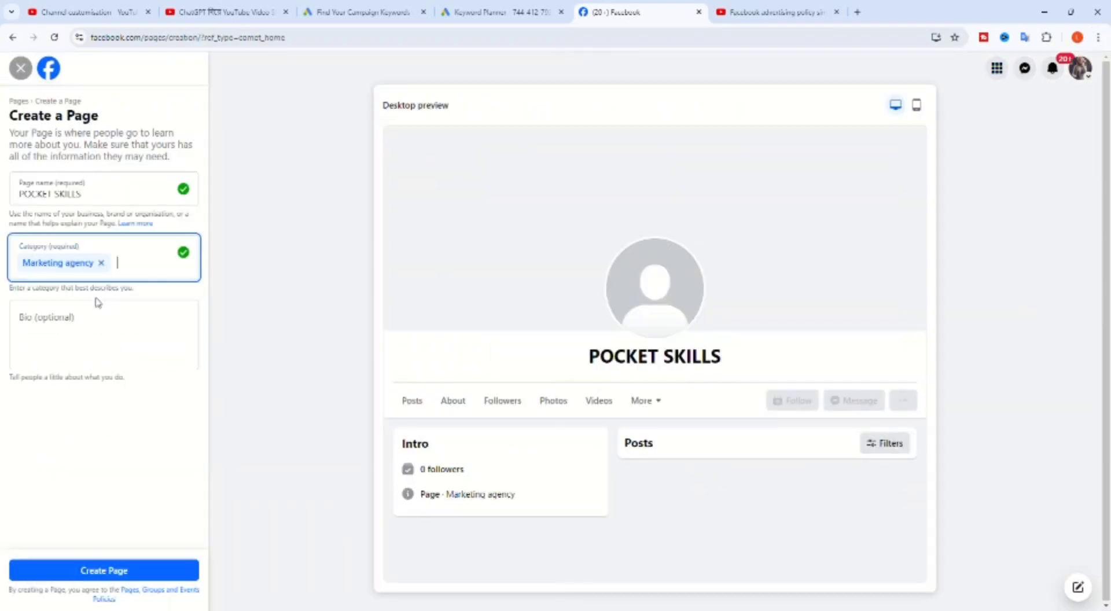
{"action": "type", "text": "digi"}
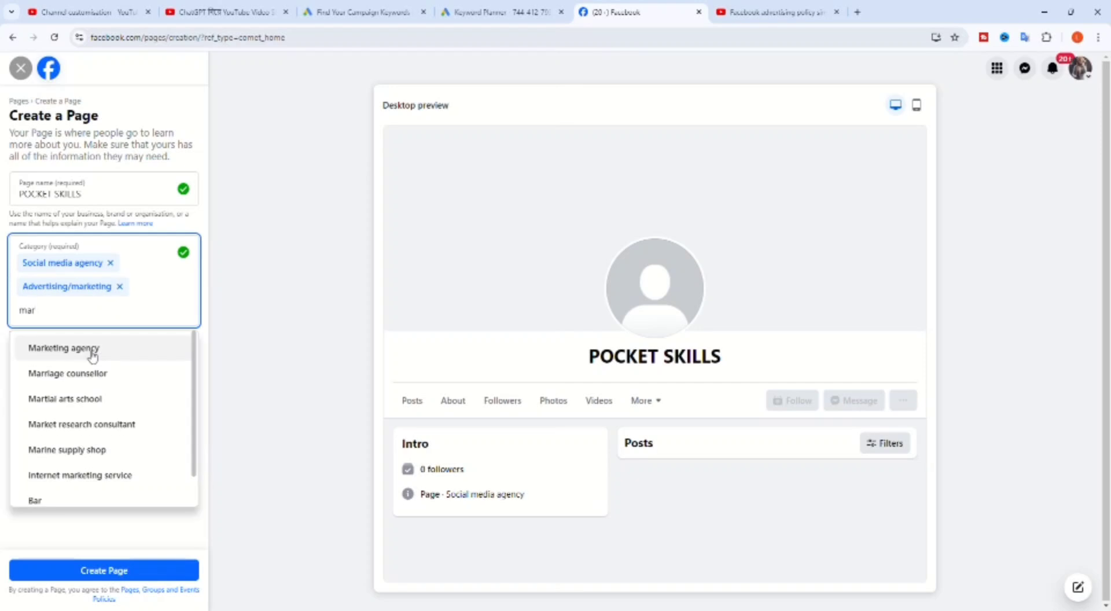
{"action": "left_click", "coordinate": [92, 350]}
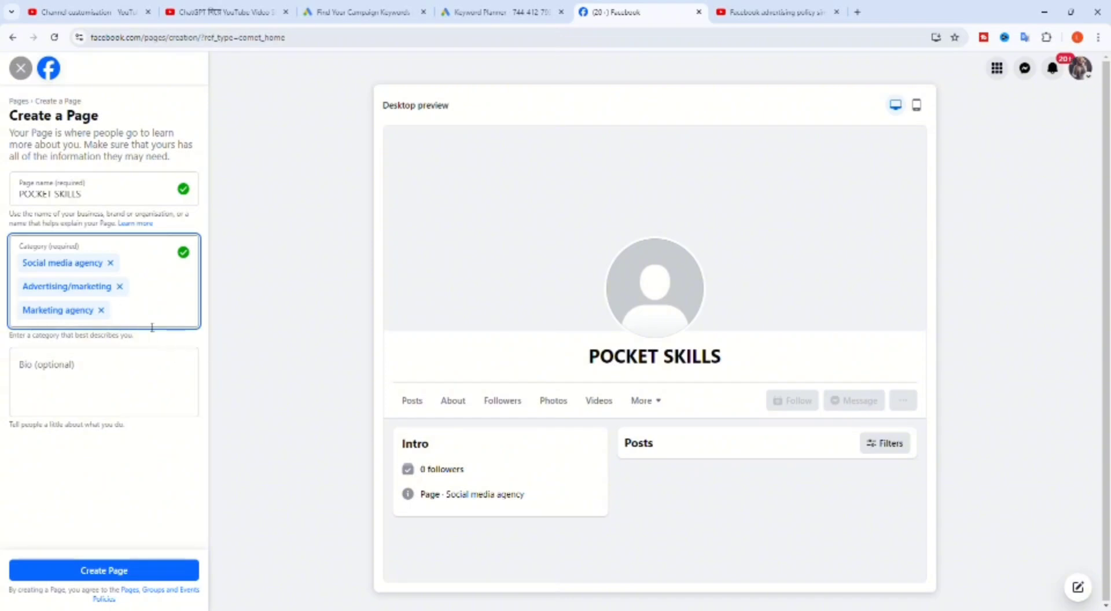
Paste the prepared bio about learning digital skills into the Bio field.
{"action": "key", "text": "Tab"}
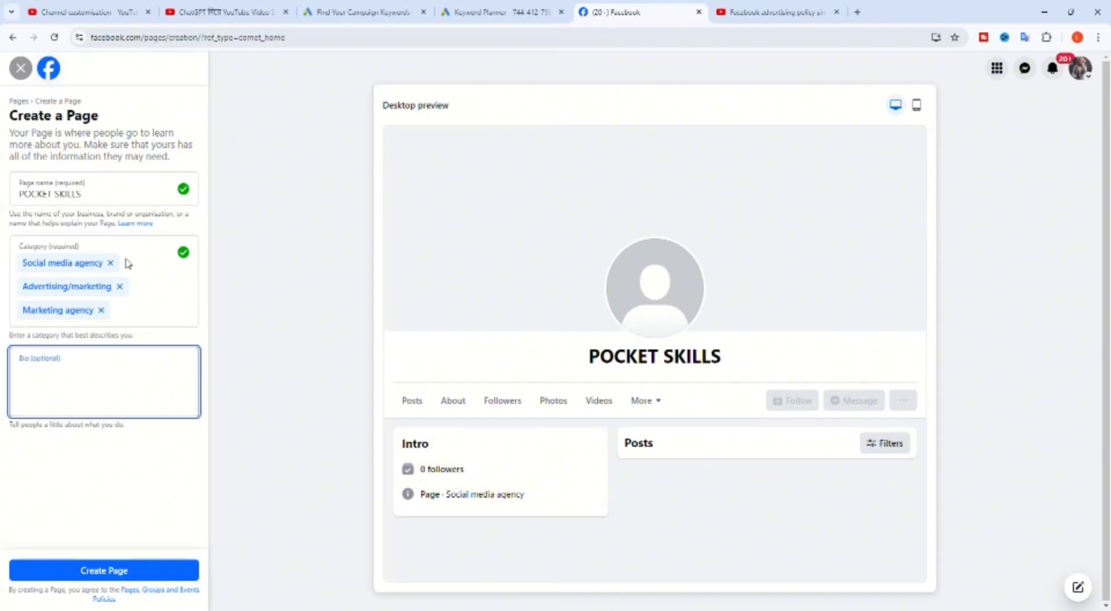
{"action": "type", "text": "Empowering you with essential skills for success! Learn digital marketing, YouTube marketing, social media ads, graphic design, freelancing, making money online, outsourcing, and more with POCKETSKILLS. Start your journey today!"}
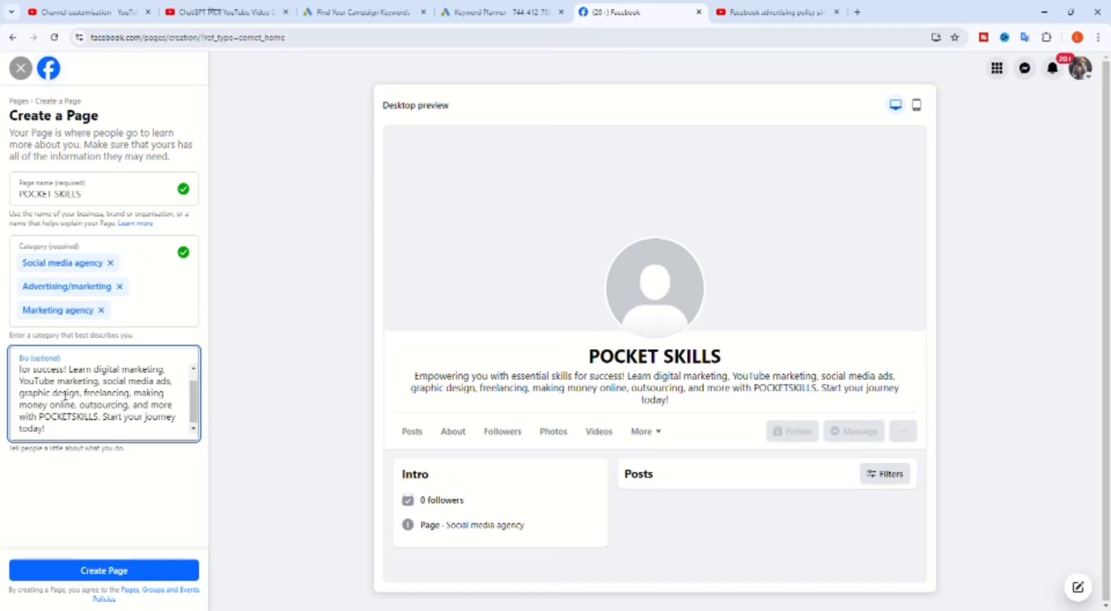
{"action": "scroll", "coordinate": [84, 397], "scroll_direction": "up", "scroll_amount": 2}
{"action": "scroll", "coordinate": [84, 397], "scroll_direction": "down", "scroll_amount": 1}
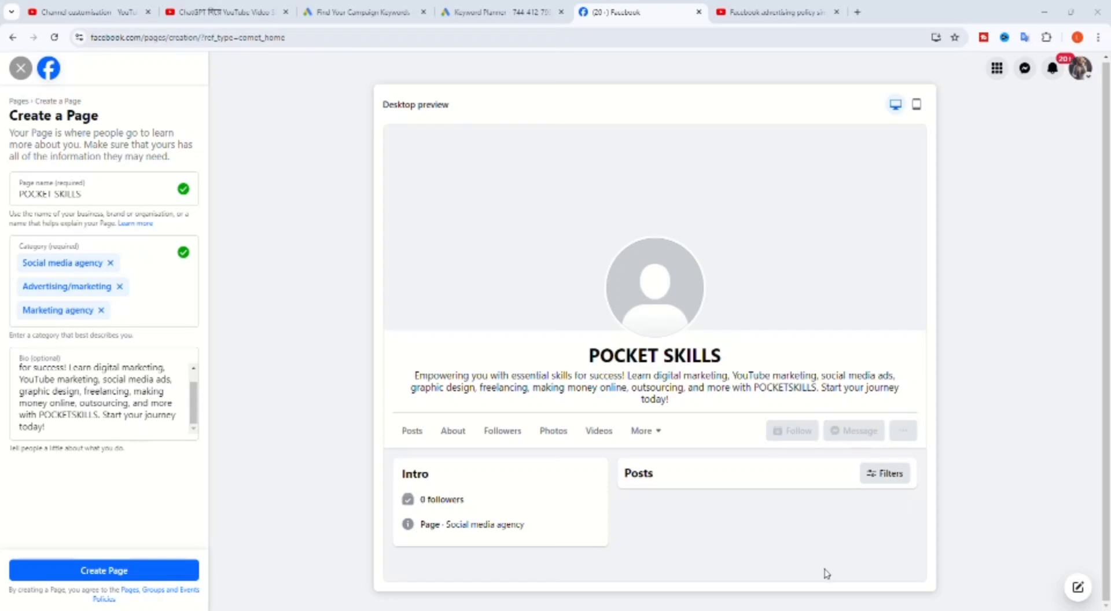
Replace the rejected all-caps name with 'Pocket skills' and create the Page.
{"action": "left_click", "coordinate": [152, 577]}
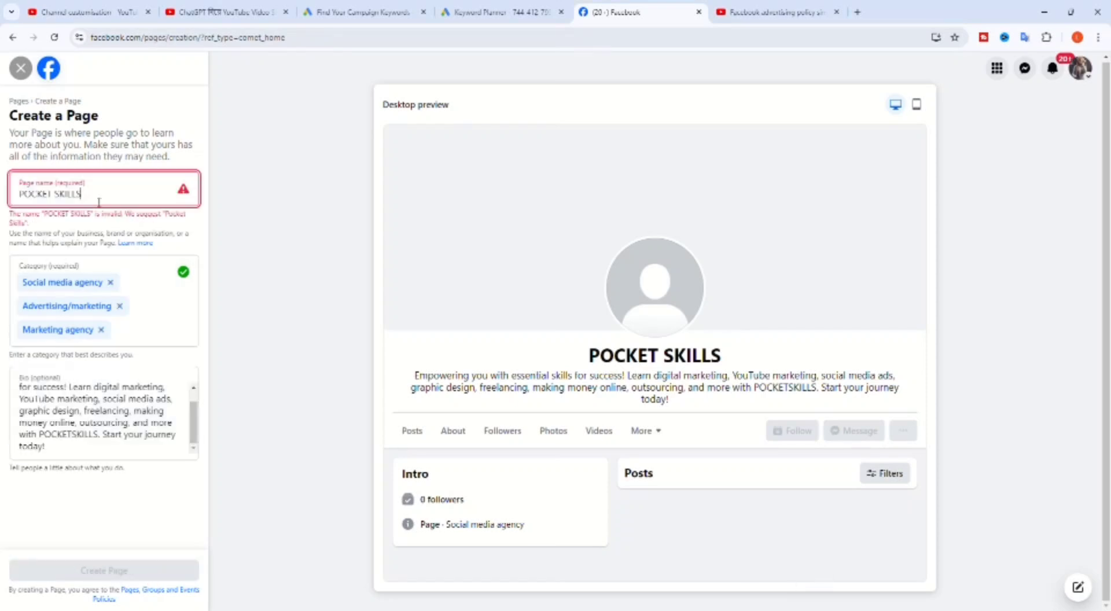
{"action": "key", "text": "BackSpace"}
{"action": "key", "text": "BackSpace"}
{"action": "key", "text": "BackSpace"}
{"action": "key", "text": "BackSpace"}
{"action": "key", "text": "BackSpace"}
{"action": "key", "text": "BackSpace"}
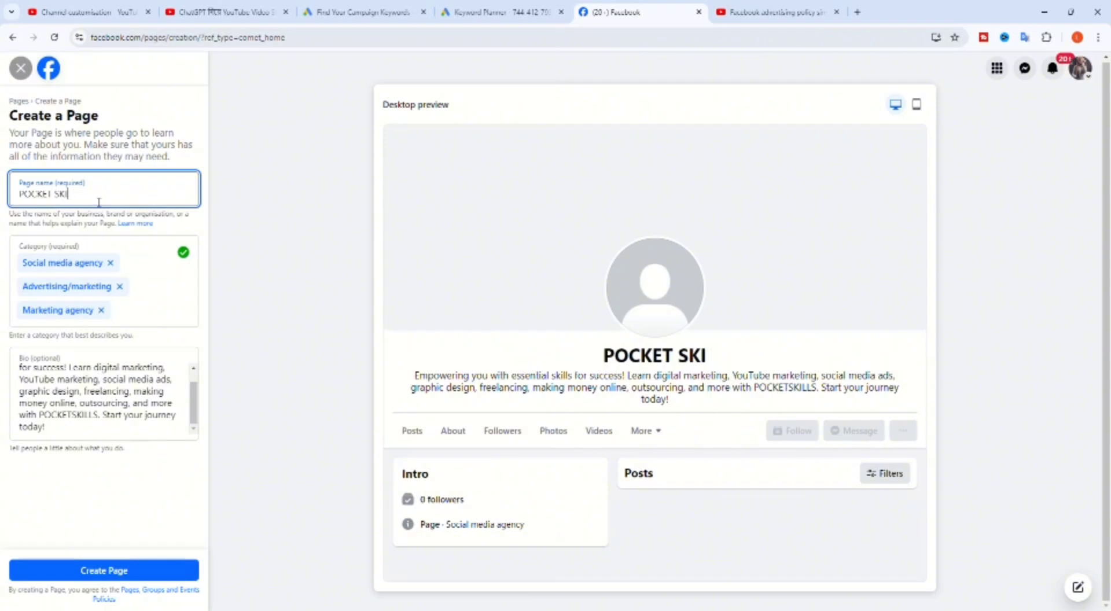
{"action": "key", "text": "BackSpace"}
{"action": "key", "text": "BackSpace"}
{"action": "key", "text": "BackSpace"}
{"action": "key", "text": "BackSpace"}
{"action": "key", "text": "BackSpace"}
{"action": "key", "text": "BackSpace"}
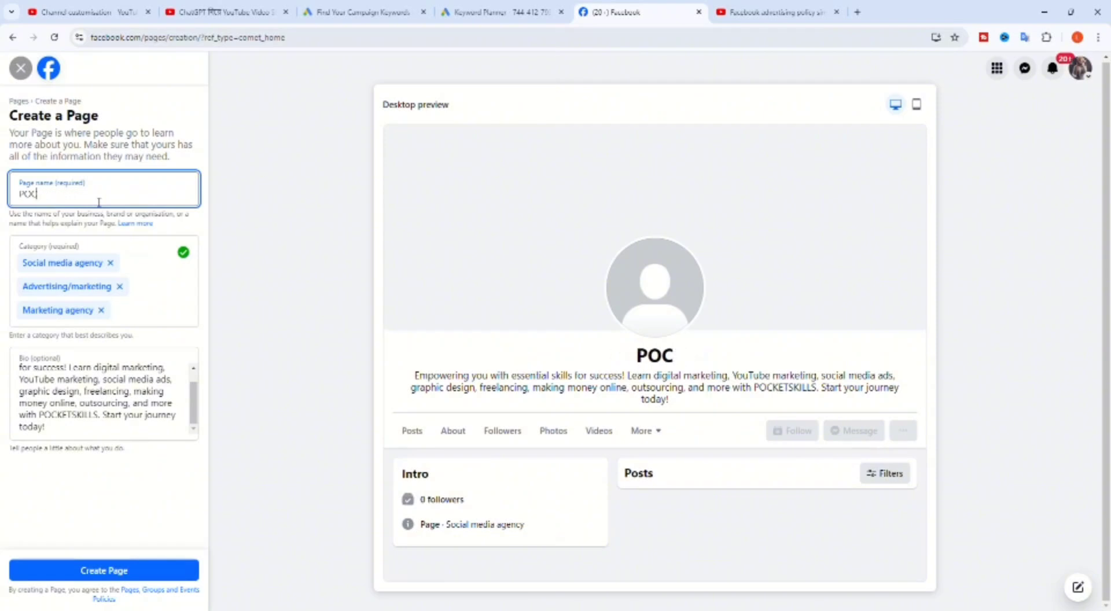
{"action": "type", "text": "ock"}
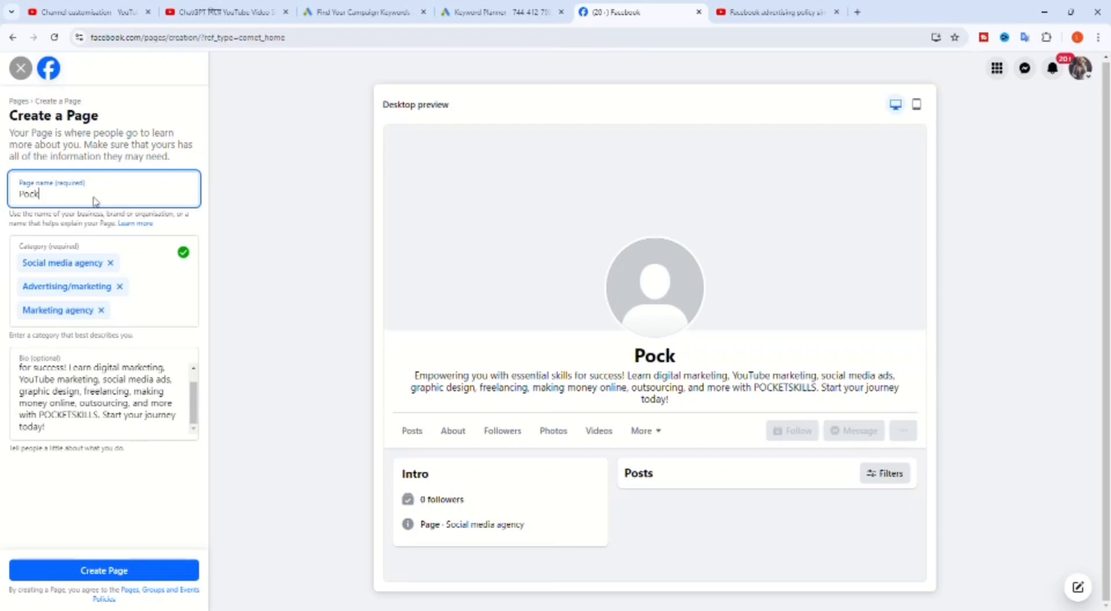
{"action": "type", "text": "et"}
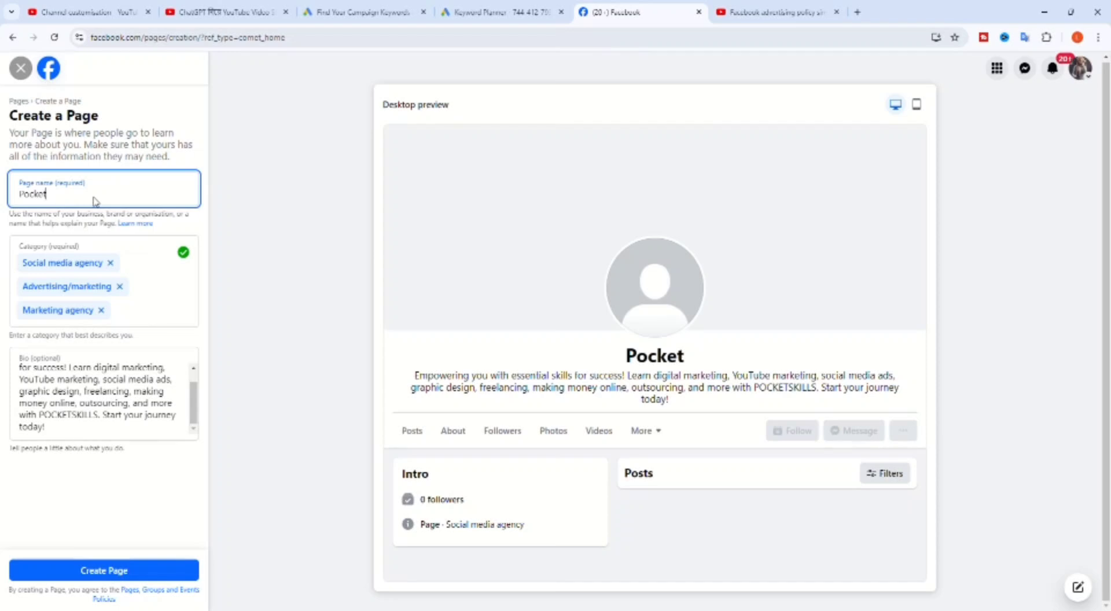
{"action": "type", "text": "skill"}
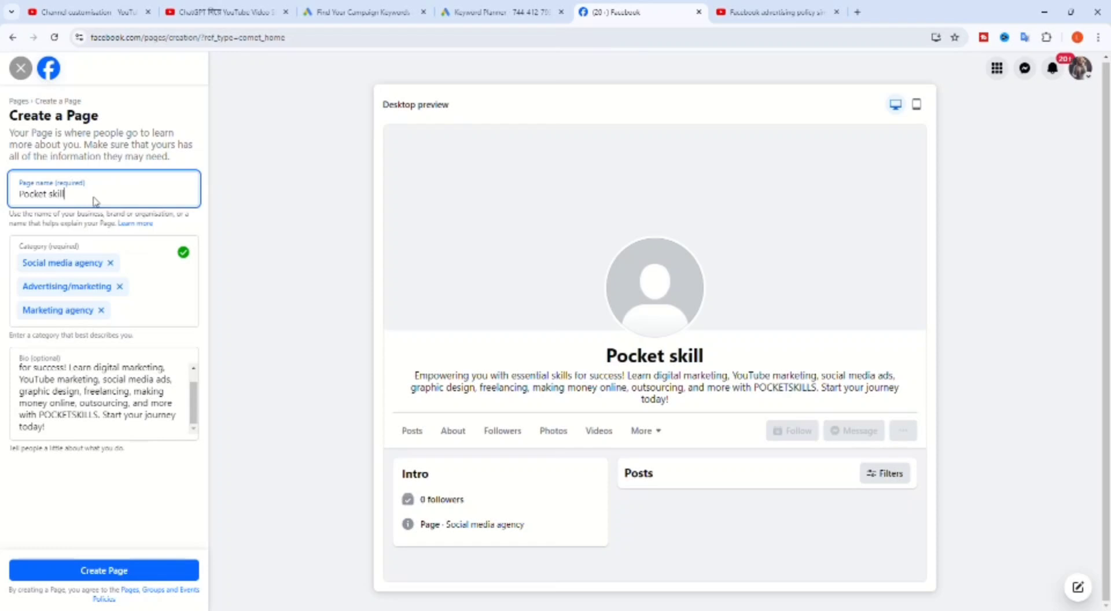
{"action": "type", "text": "s"}
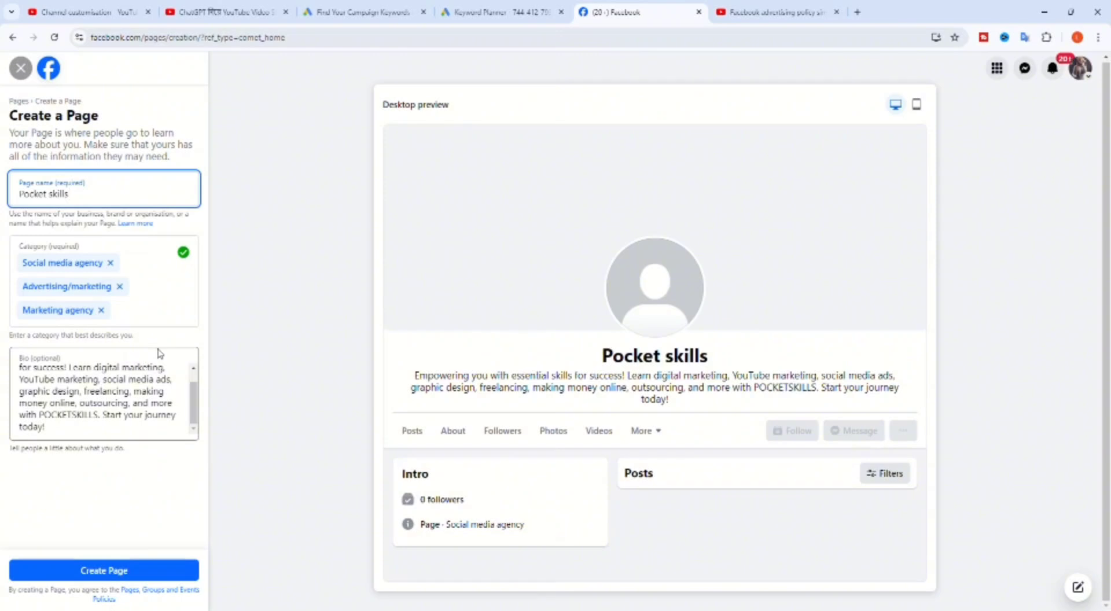
{"action": "left_click", "coordinate": [134, 576]}
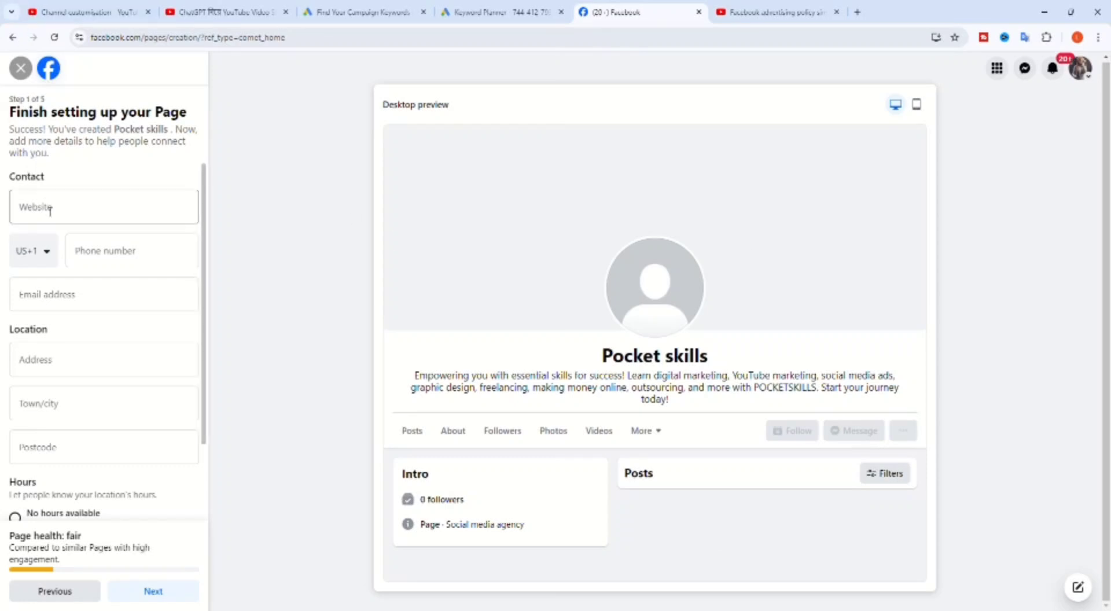
Enter the Page's contact phone number under the Bangladesh (BD +880) country code.
{"action": "left_click", "coordinate": [87, 255]}
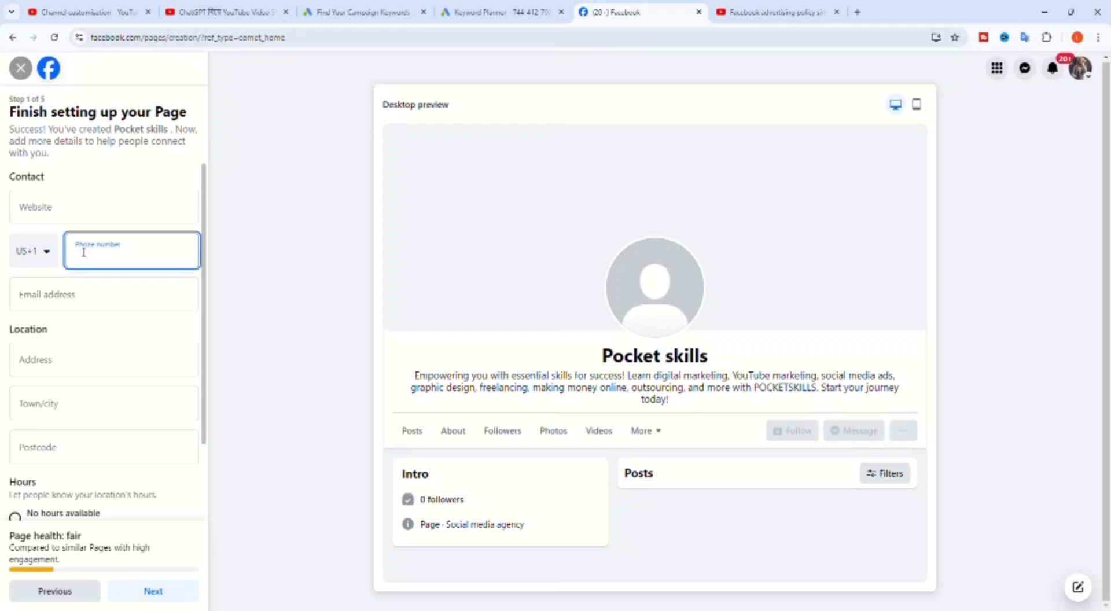
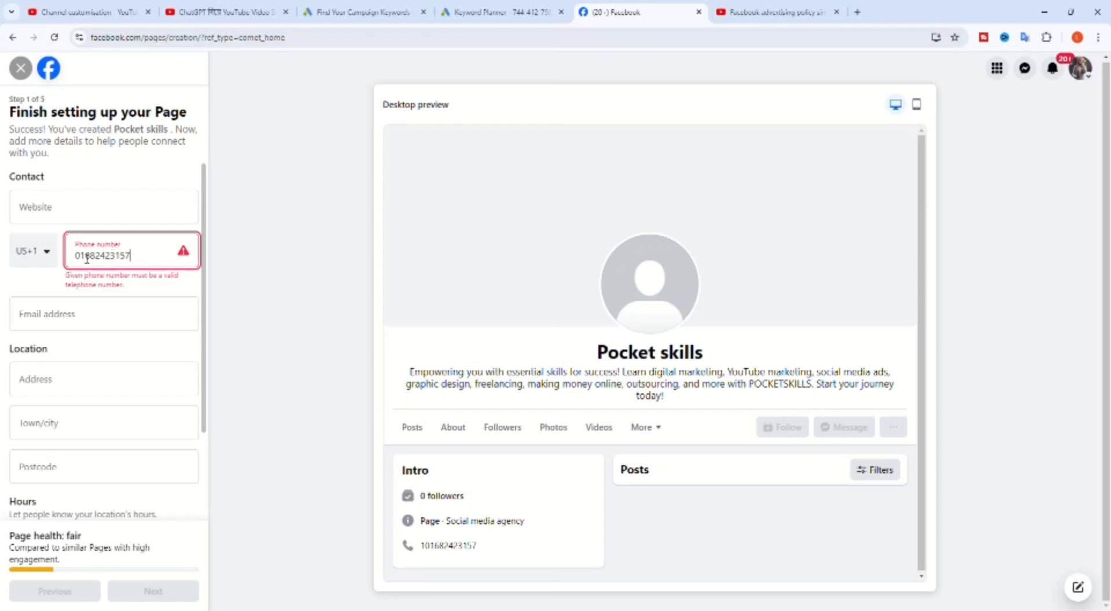
{"action": "left_click", "coordinate": [48, 255]}
{"action": "scroll", "coordinate": [64, 382], "scroll_direction": "down", "scroll_amount": 6}
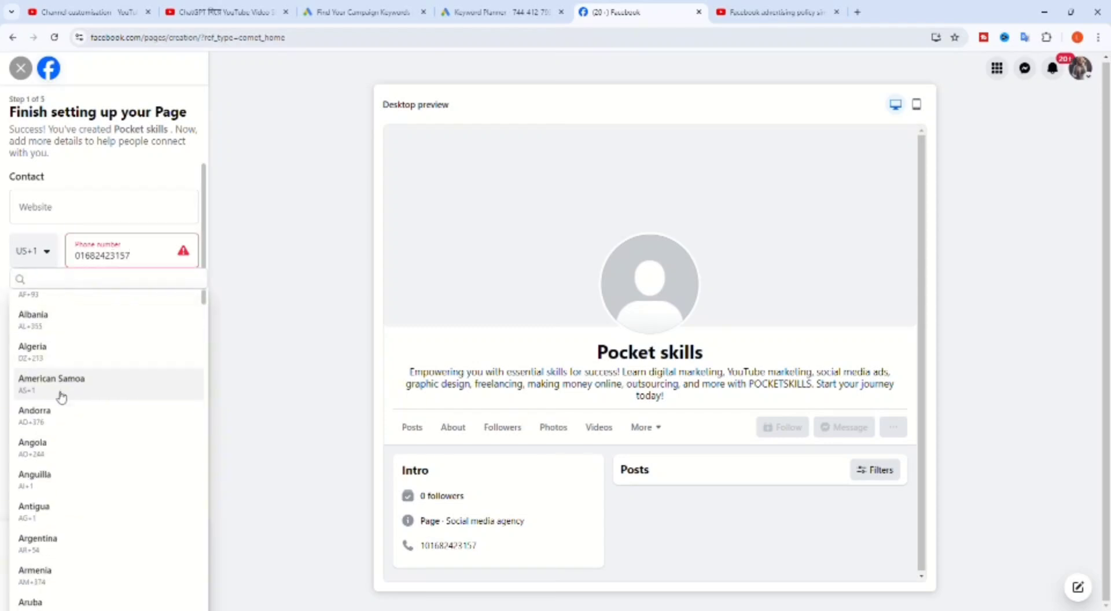
{"action": "scroll", "coordinate": [60, 397], "scroll_direction": "down", "scroll_amount": 2}
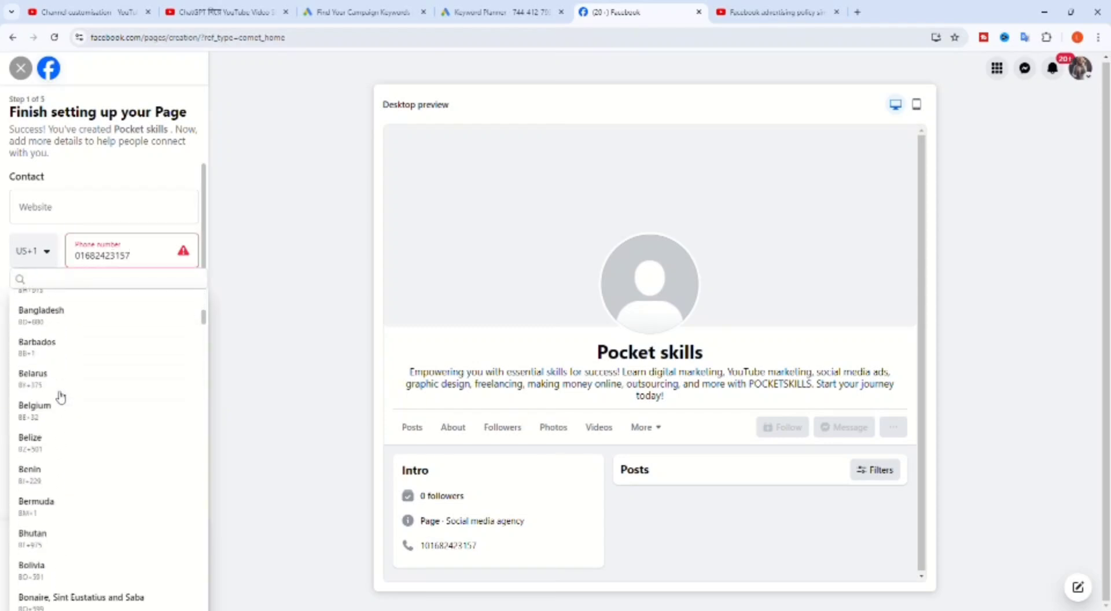
{"action": "left_click", "coordinate": [67, 318]}
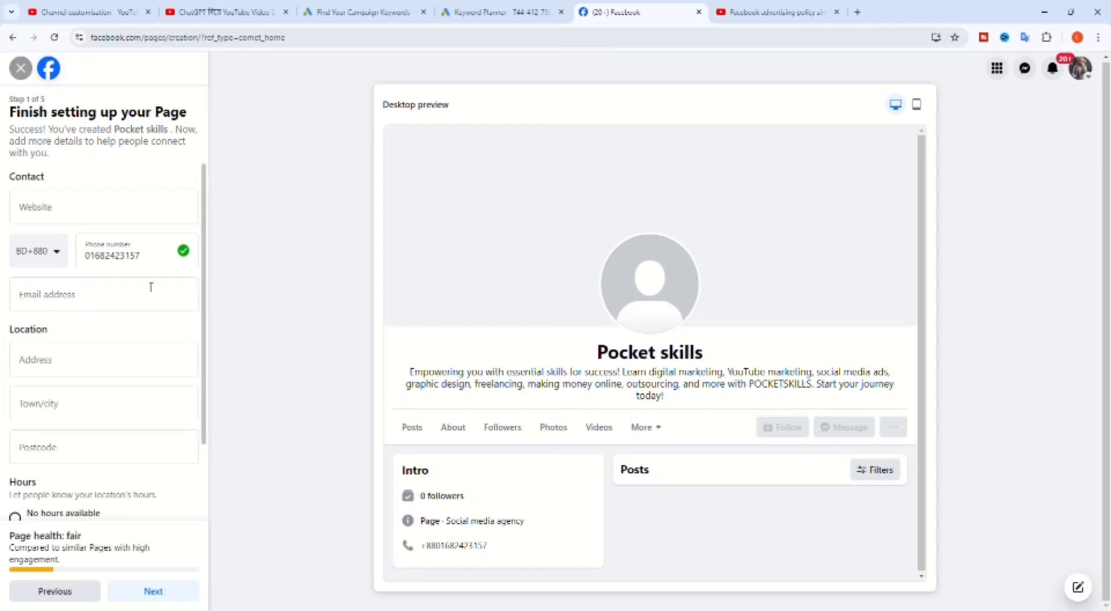
{"action": "left_click", "coordinate": [79, 302]}
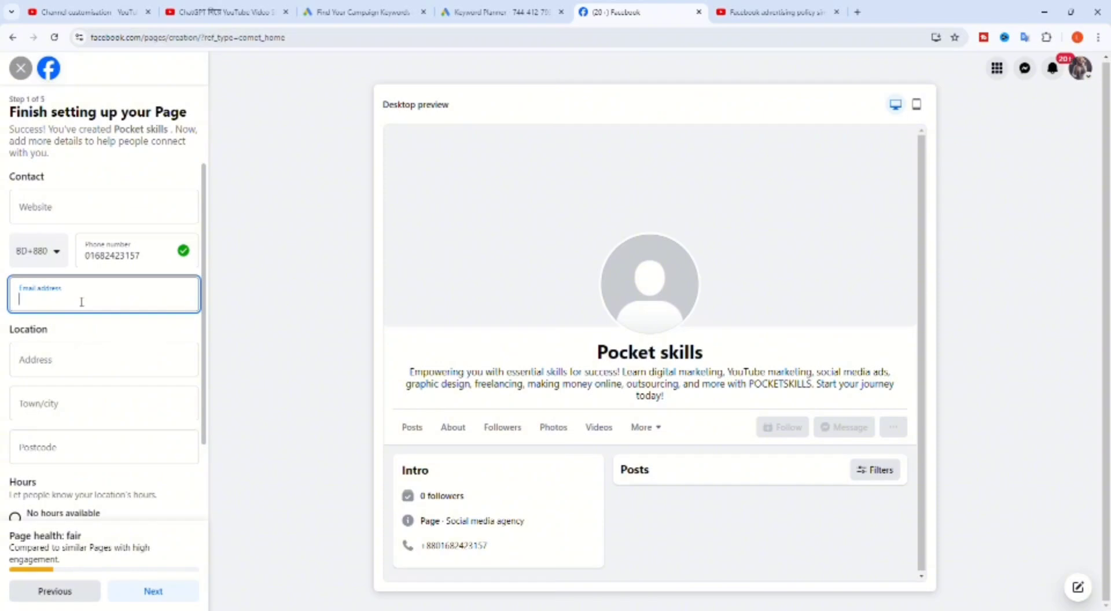
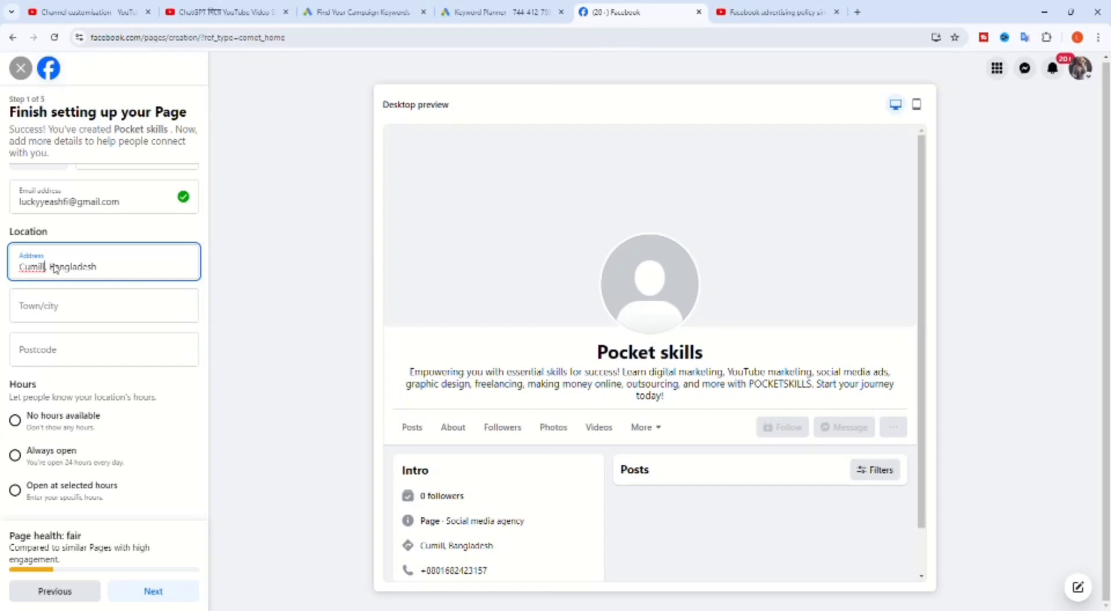
Set the address to Cumilla, Bangladesh, choose Always open hours, and continue.
{"action": "type", "text": "a"}
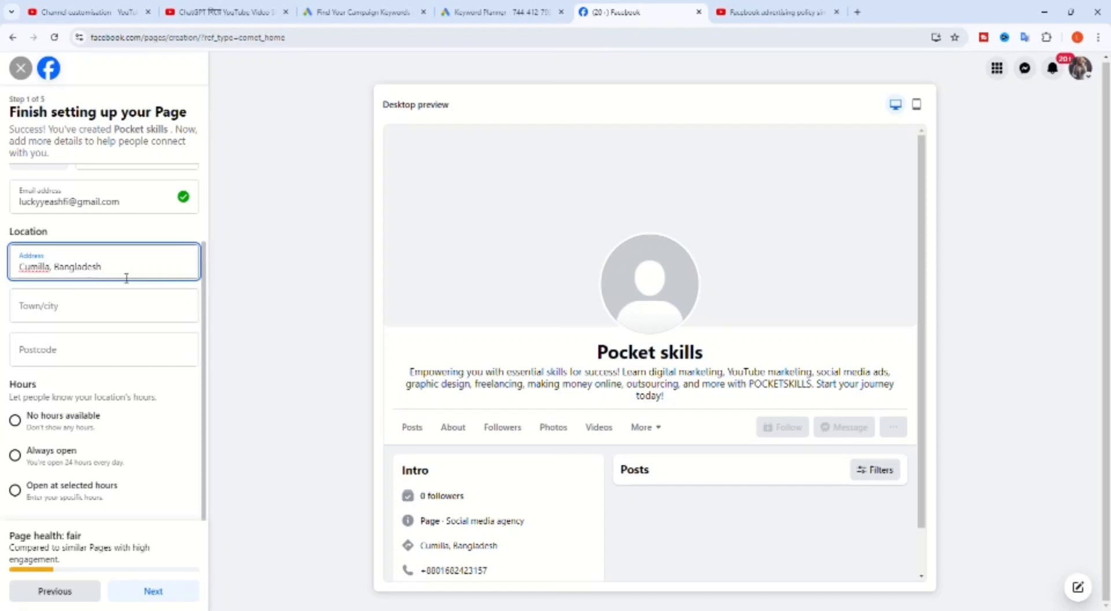
{"action": "left_click", "coordinate": [3, 457]}
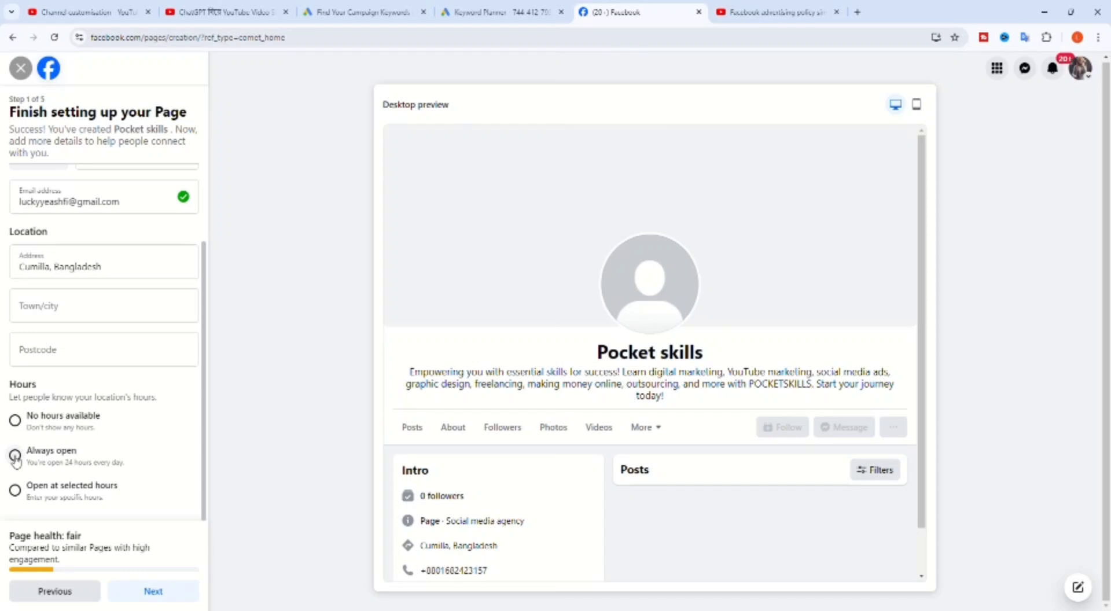
{"action": "left_click", "coordinate": [16, 455]}
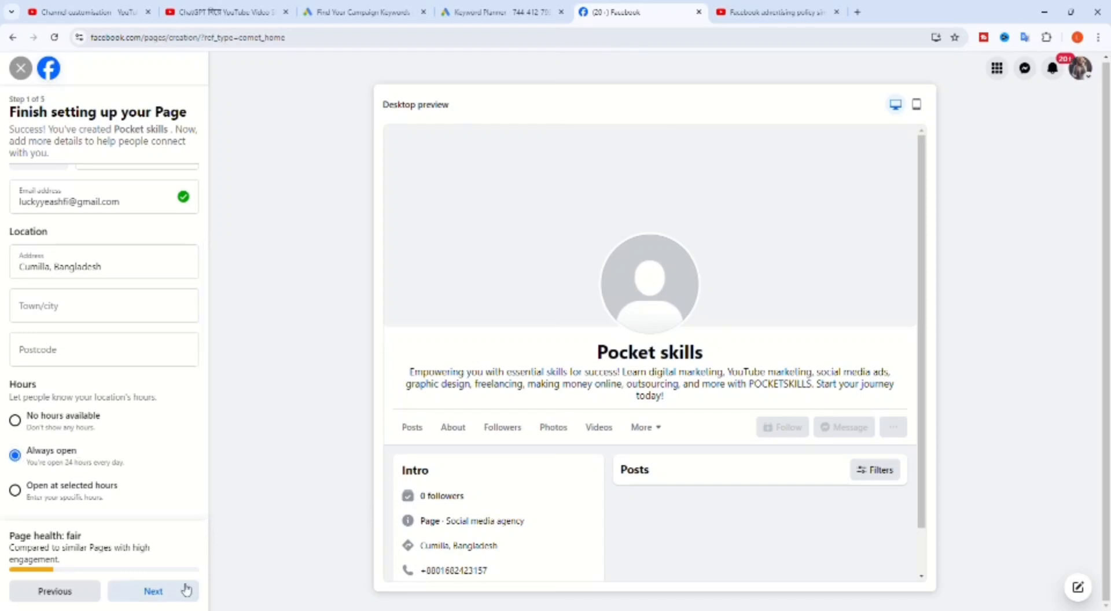
{"action": "left_click", "coordinate": [153, 591]}
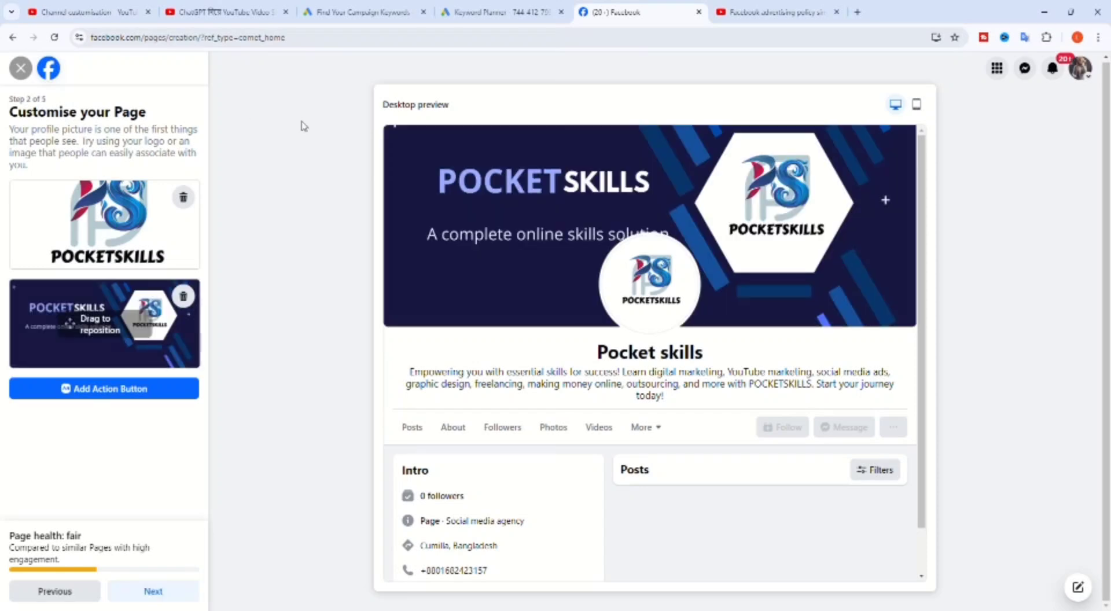
Nudge the PocketSkills cover photo upward in the banner and continue to the next step.
{"action": "scroll", "coordinate": [858, 197], "scroll_direction": "down", "scroll_amount": 1}
{"action": "scroll", "coordinate": [857, 198], "scroll_direction": "down", "scroll_amount": 1}
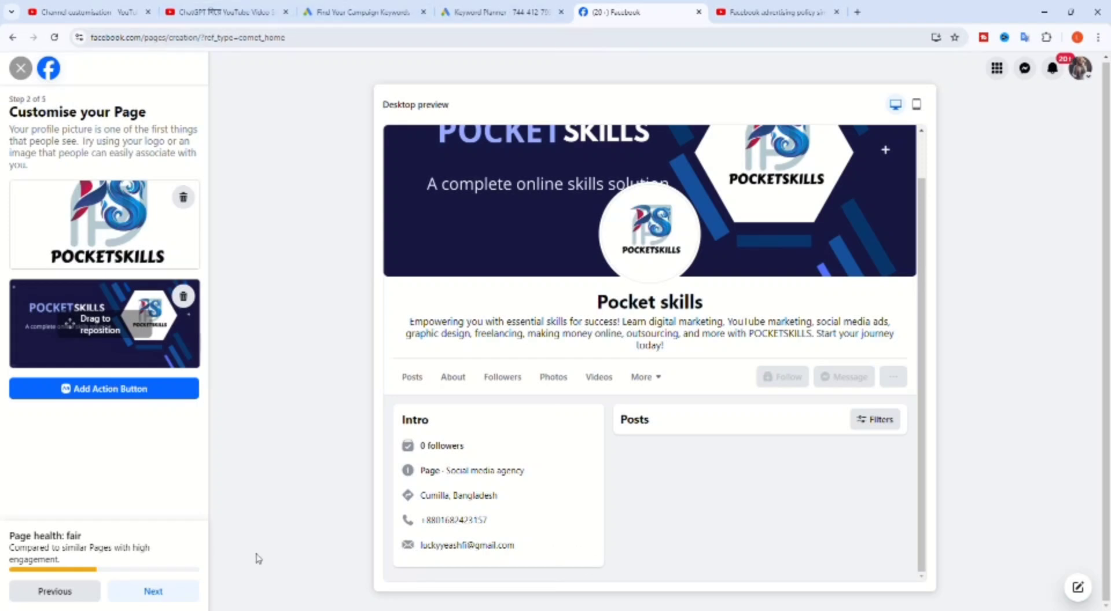
{"action": "left_click_drag", "start_coordinate": [113, 361], "coordinate": [104, 367]}
{"action": "left_click", "coordinate": [168, 596]}
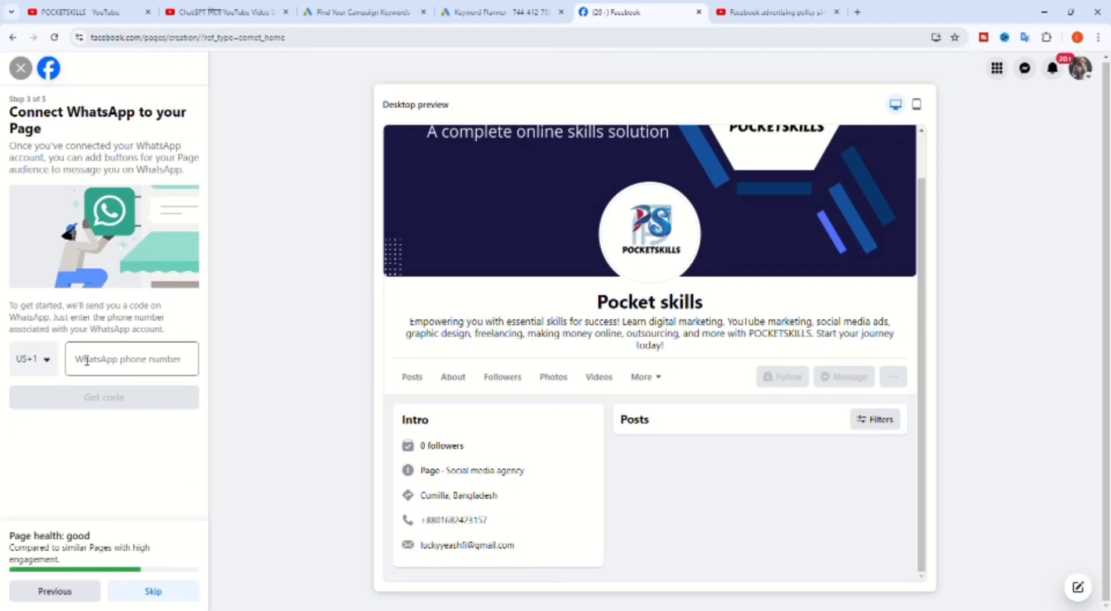
Set the WhatsApp country code to Bangladesh +880, then skip WhatsApp and finish setup.
{"action": "left_click", "coordinate": [52, 364]}
{"action": "scroll", "coordinate": [77, 459], "scroll_direction": "down", "scroll_amount": 3}
{"action": "scroll", "coordinate": [78, 463], "scroll_direction": "down", "scroll_amount": 5}
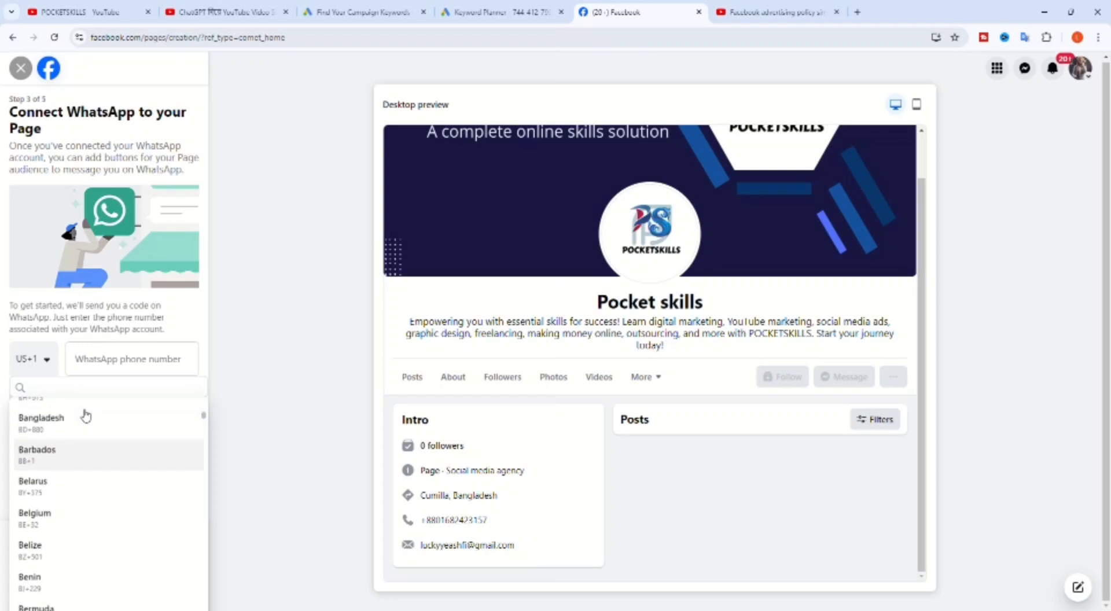
{"action": "left_click", "coordinate": [86, 423]}
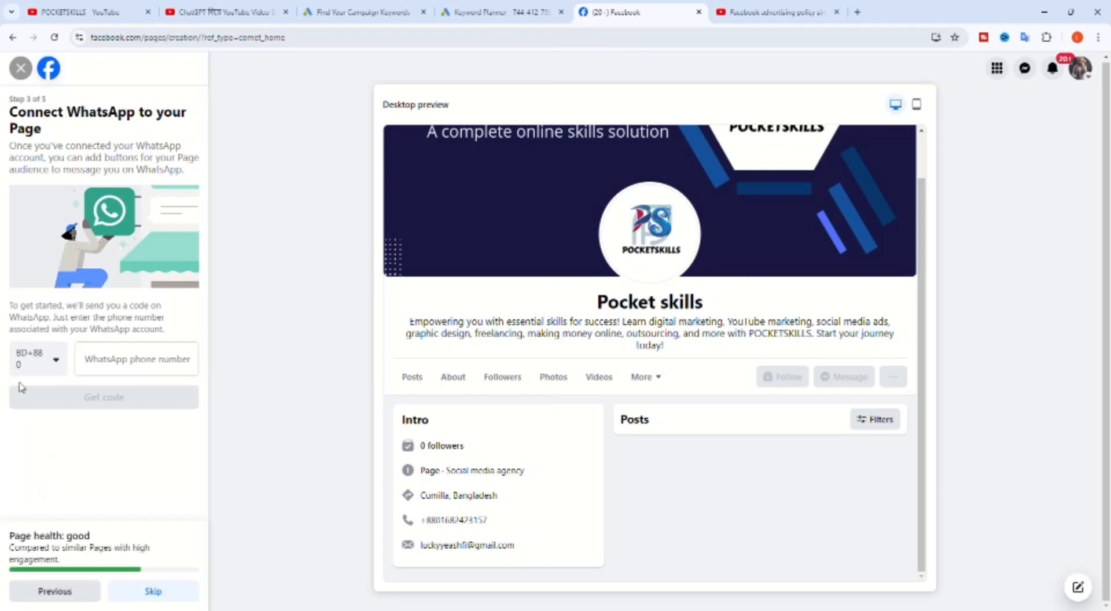
{"action": "left_click", "coordinate": [116, 359]}
{"action": "left_click", "coordinate": [183, 590]}
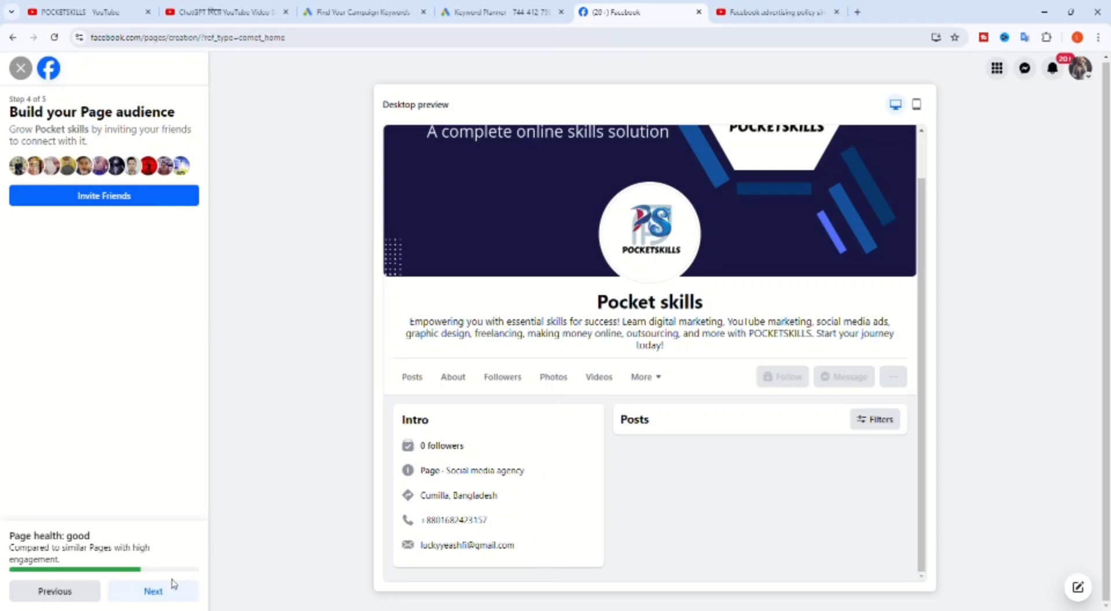
{"action": "left_click", "coordinate": [174, 202]}
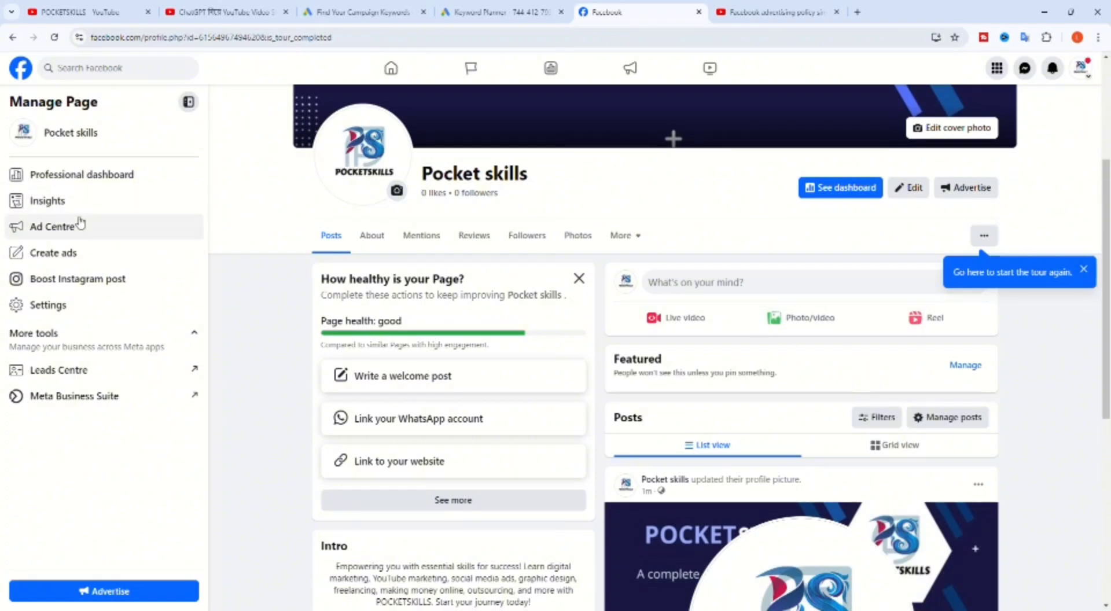
{"action": "scroll", "coordinate": [281, 216], "scroll_direction": "down", "scroll_amount": 5}
{"action": "scroll", "coordinate": [289, 220], "scroll_direction": "up", "scroll_amount": 7}
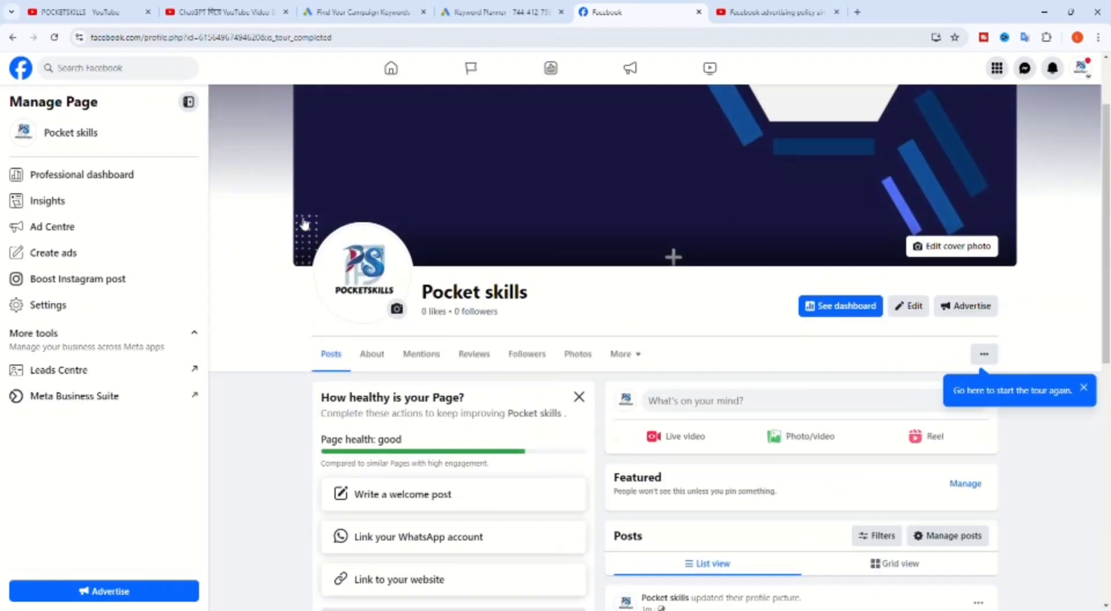
{"action": "scroll", "coordinate": [459, 302], "scroll_direction": "up", "scroll_amount": 2}
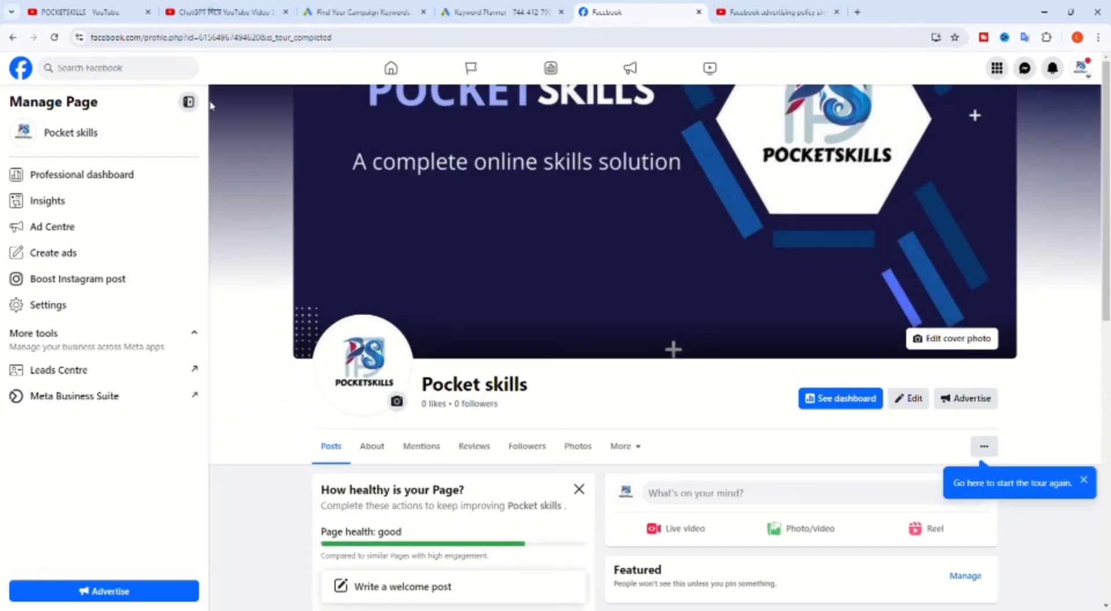
{"action": "scroll", "coordinate": [1077, 275], "scroll_direction": "down", "scroll_amount": 1}
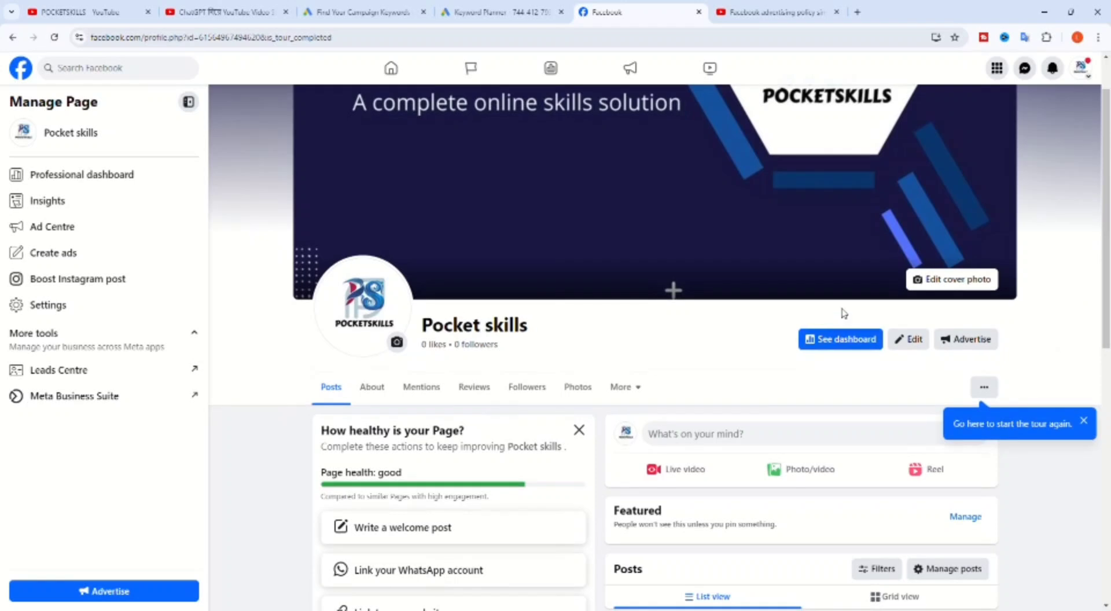
{"action": "left_click", "coordinate": [987, 389]}
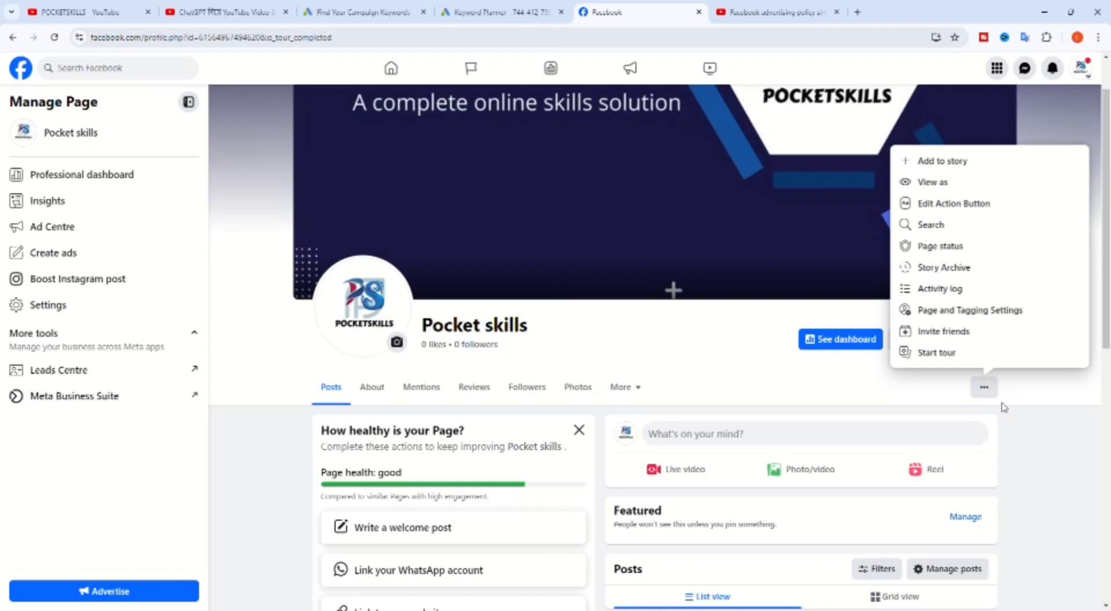
{"action": "left_click", "coordinate": [1029, 443]}
{"action": "scroll", "coordinate": [92, 123], "scroll_direction": "up", "scroll_amount": 1}
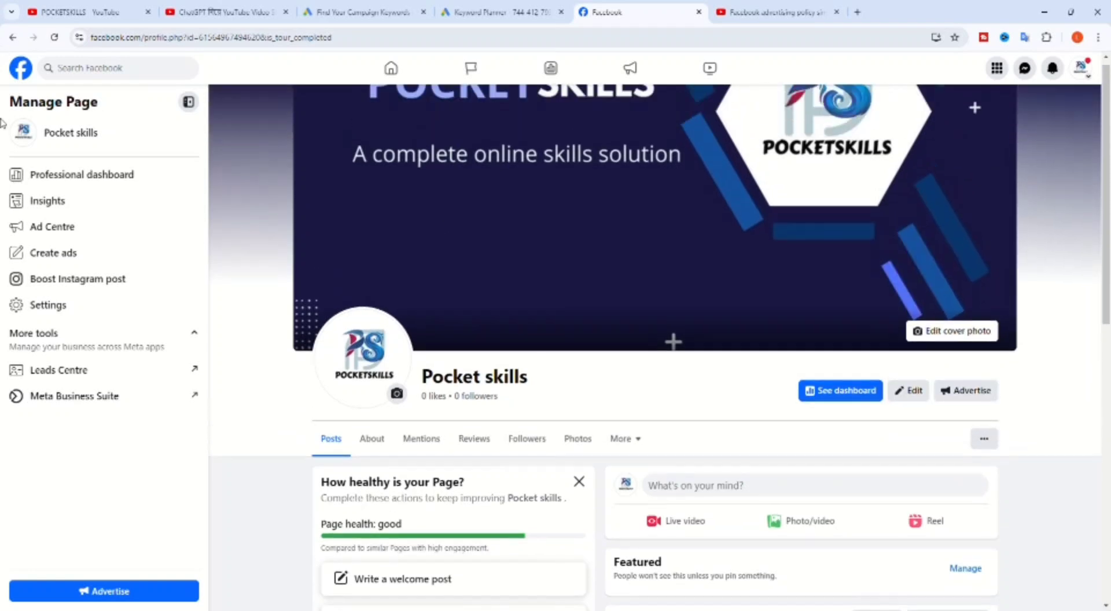